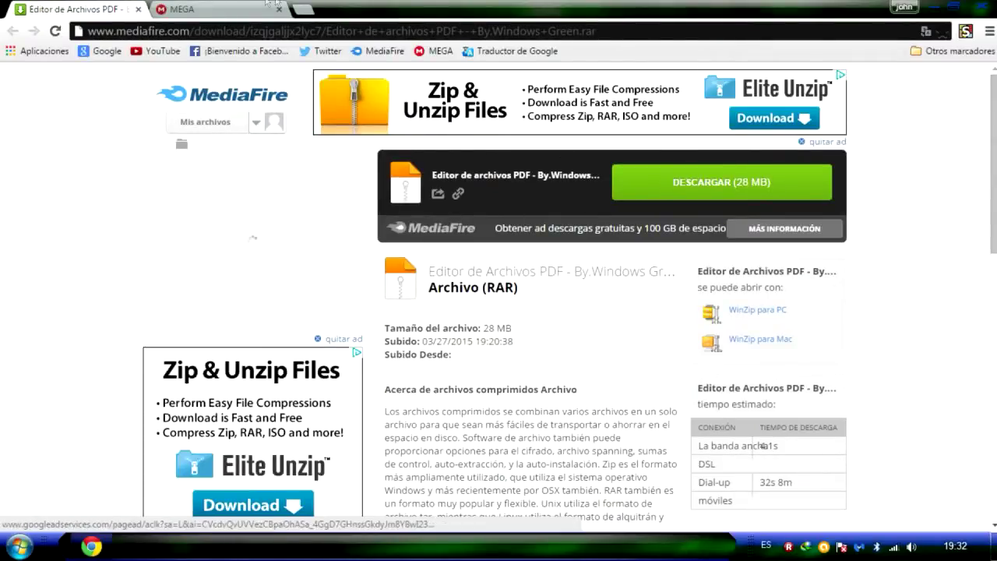
Step: Switch to the MEGA download page for the 'Editor de archivos PDF' RAR file
{"action": "left_click", "coordinate": [213, 4]}
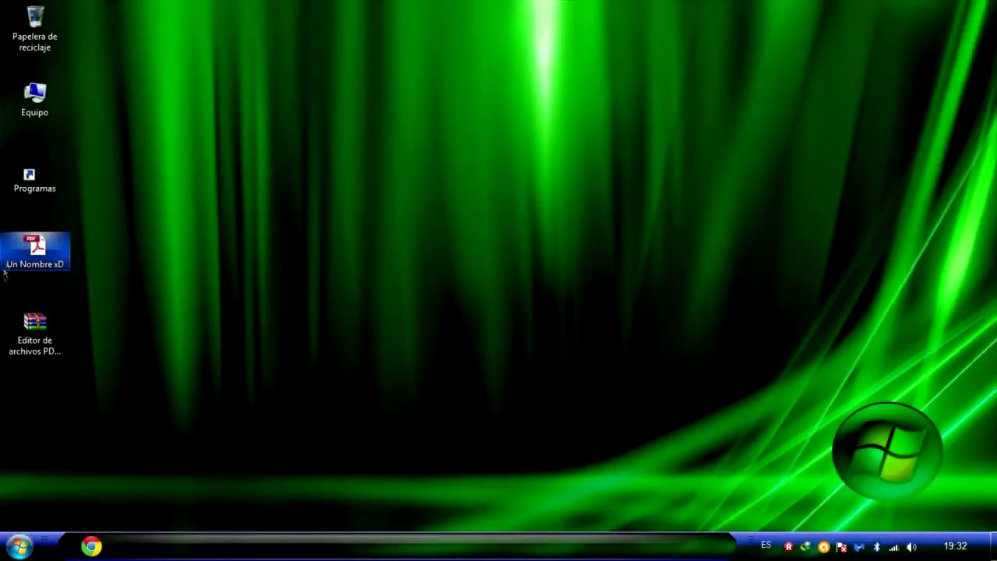
Step: Place the downloaded 'Editor de archivos PDF - By Windows Green' RAR archive in the desktop's centre
{"action": "left_click_drag", "start_coordinate": [35, 327], "coordinate": [467, 248]}
{"action": "left_click_drag", "start_coordinate": [583, 190], "coordinate": [404, 321]}
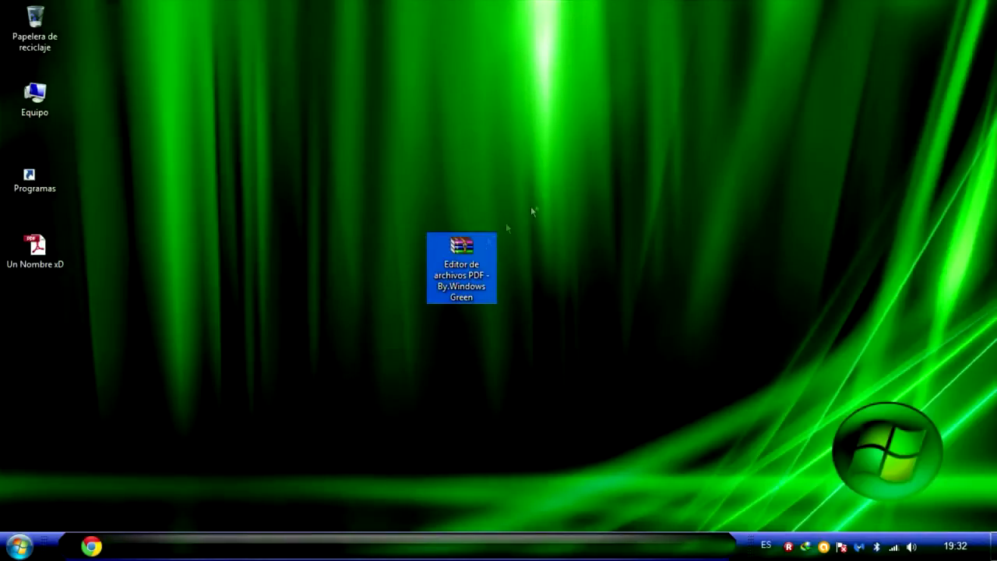
Step: Extract the RAR archive with Extraer aquí and move the Foxit Editor PDF folder to the desktop centre
{"action": "right_click", "coordinate": [447, 262]}
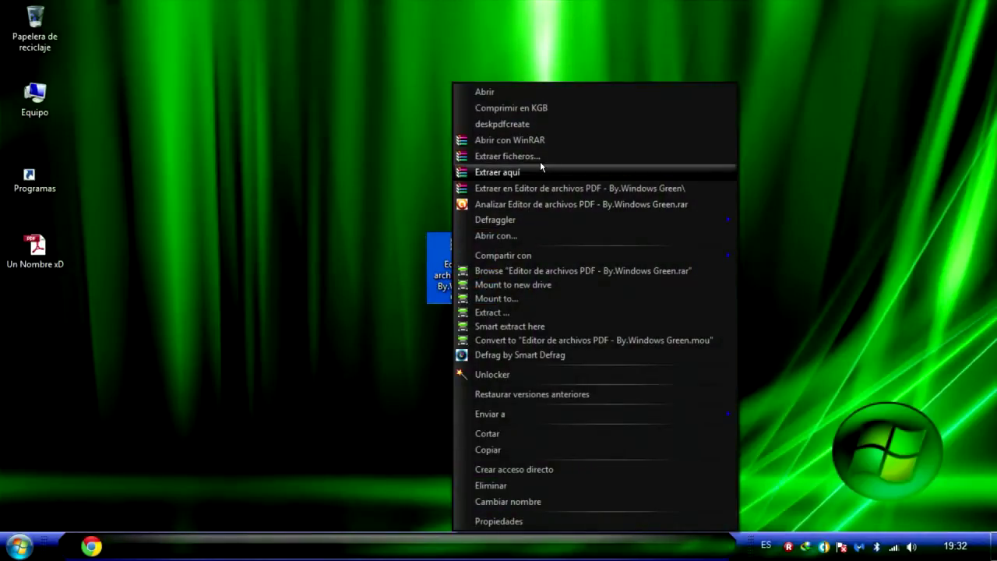
{"action": "left_click", "coordinate": [539, 170]}
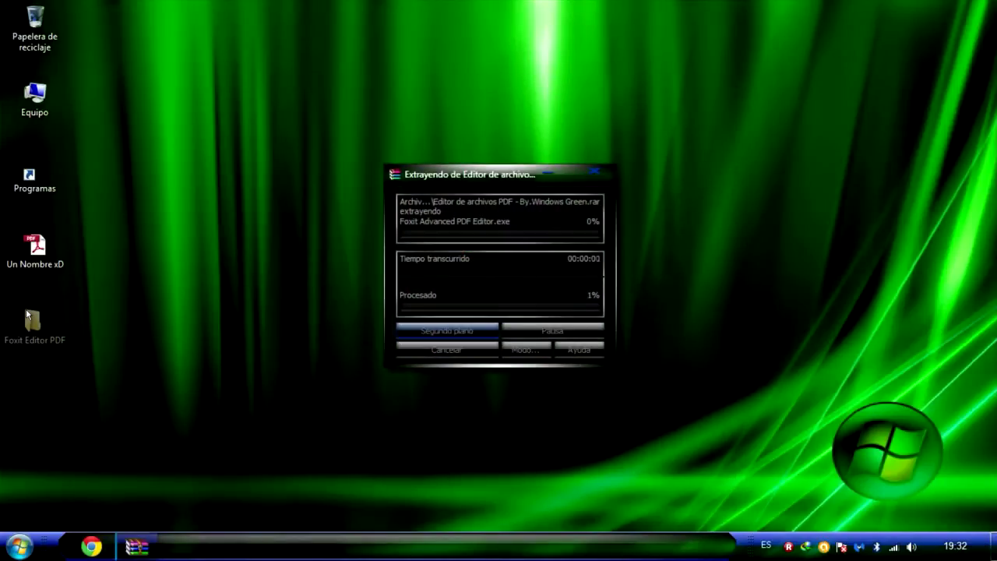
{"action": "left_click_drag", "start_coordinate": [31, 324], "coordinate": [523, 214]}
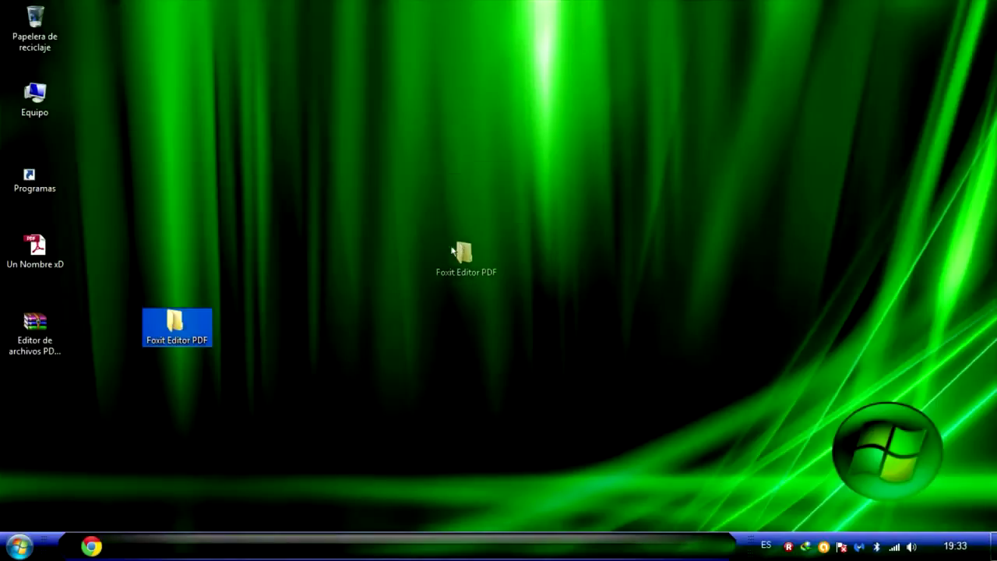
{"action": "left_click", "coordinate": [523, 247]}
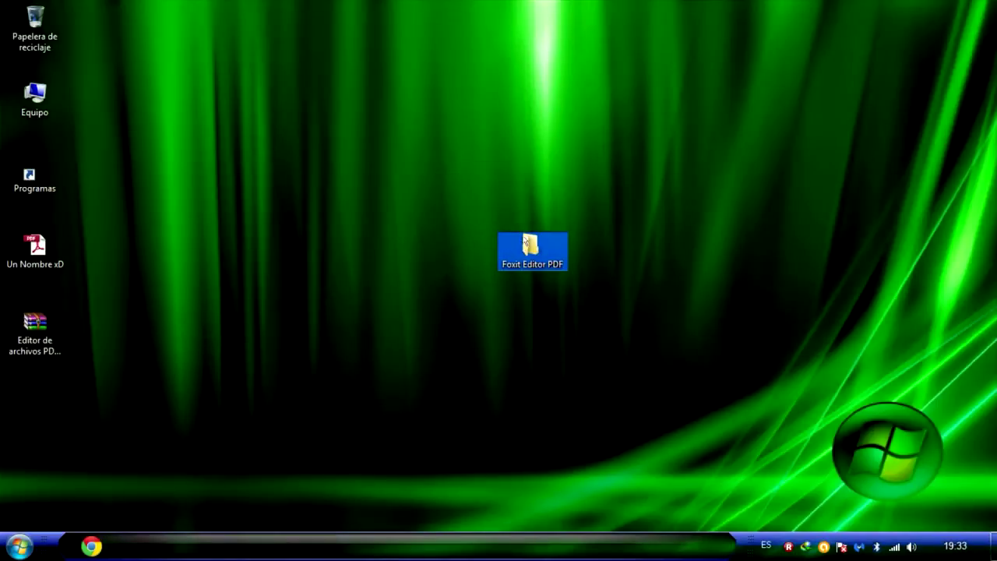
Step: Open the Foxit Editor PDF folder and run Setup as administrator
{"action": "double_click", "coordinate": [526, 246]}
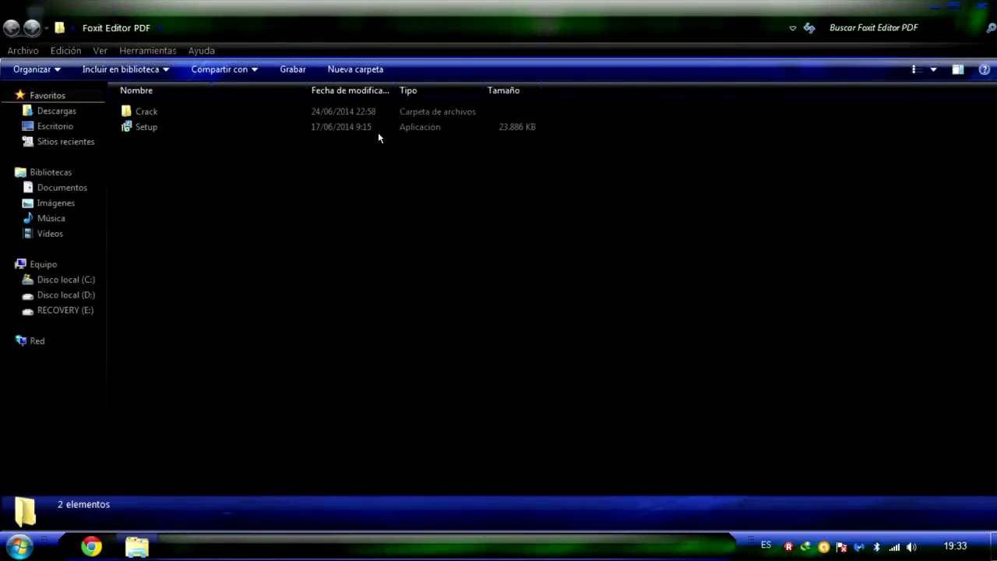
{"action": "left_click", "coordinate": [350, 119]}
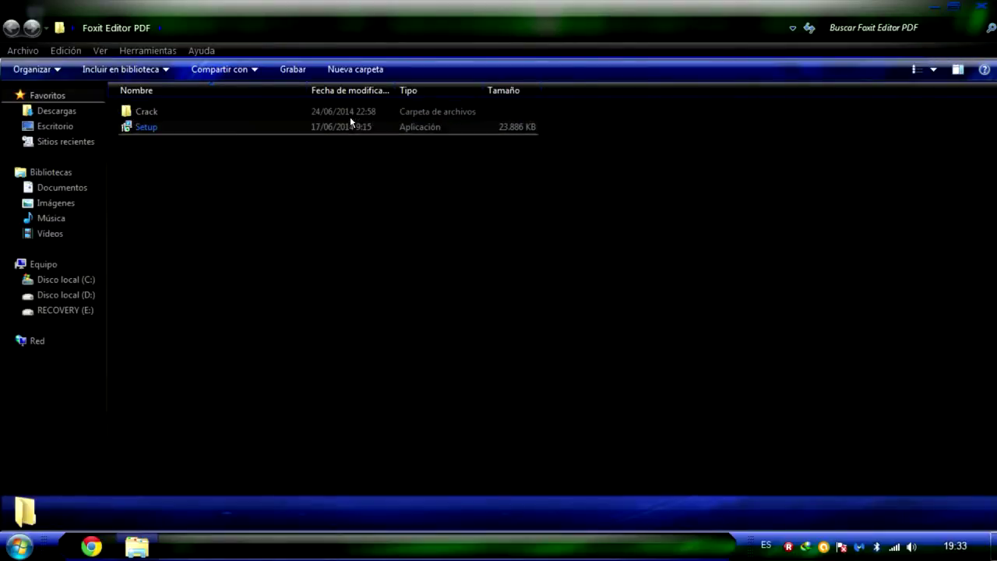
{"action": "mouse_move", "coordinate": [145, 127]}
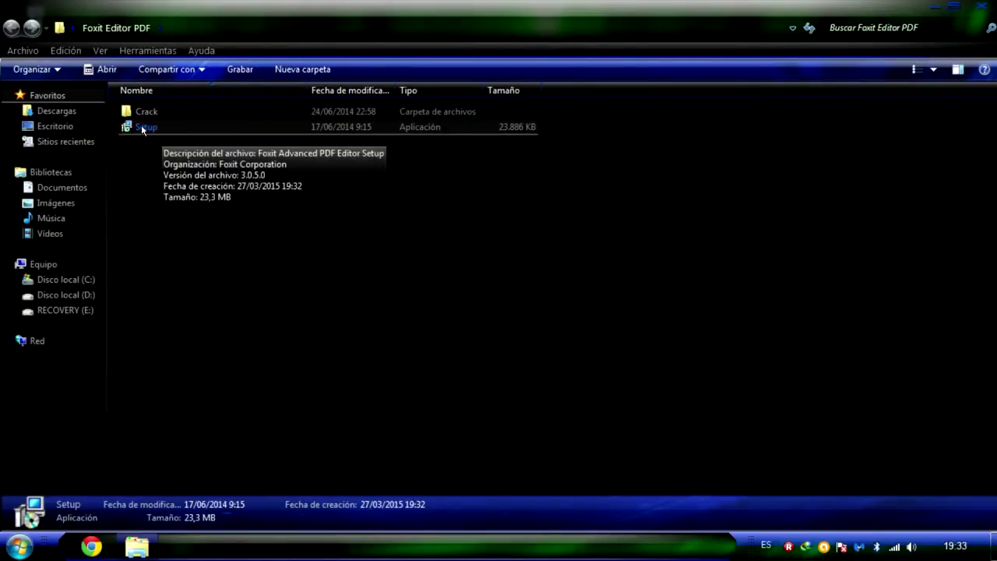
{"action": "right_click", "coordinate": [165, 124]}
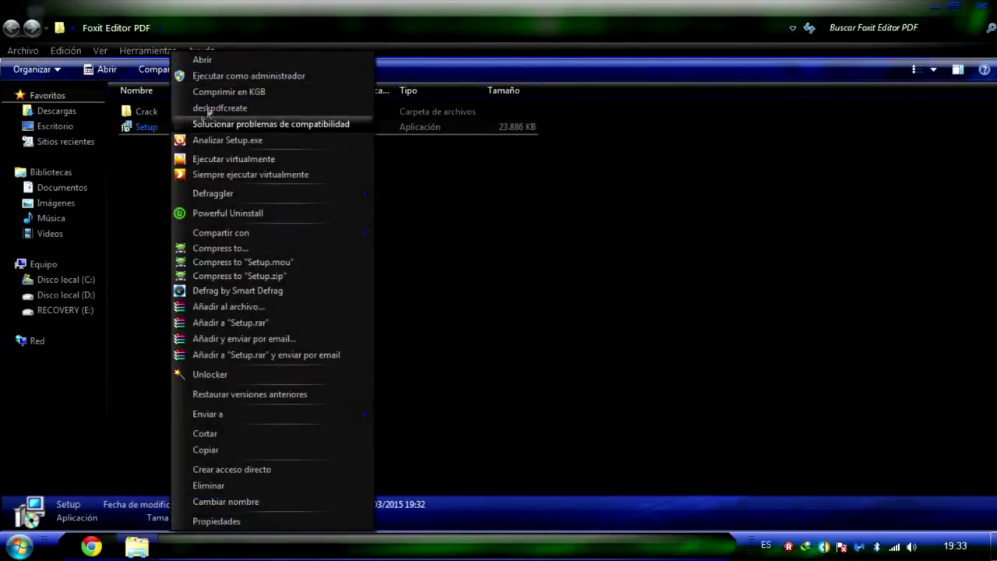
{"action": "left_click", "coordinate": [231, 78]}
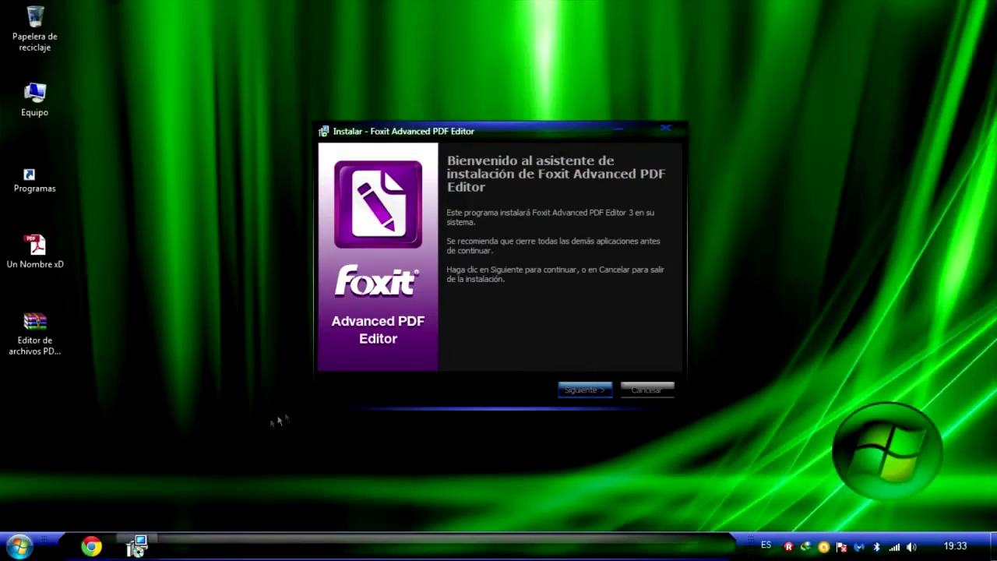
Step: Accept the licence agreement and keep the default installation folder
{"action": "left_click", "coordinate": [581, 387]}
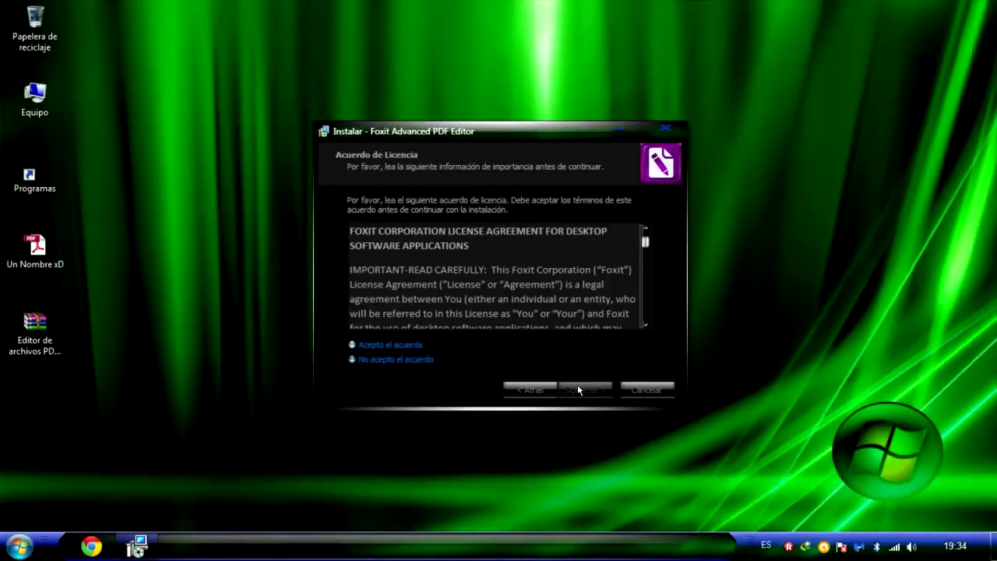
{"action": "left_click", "coordinate": [383, 344]}
{"action": "left_click", "coordinate": [586, 387]}
{"action": "left_click", "coordinate": [587, 383]}
Step: Untick the extra tasks, including the Foxit Editor PDF Printer, then install and finish the wizard
{"action": "left_click", "coordinate": [452, 324]}
{"action": "left_click", "coordinate": [437, 310]}
{"action": "left_click", "coordinate": [580, 387]}
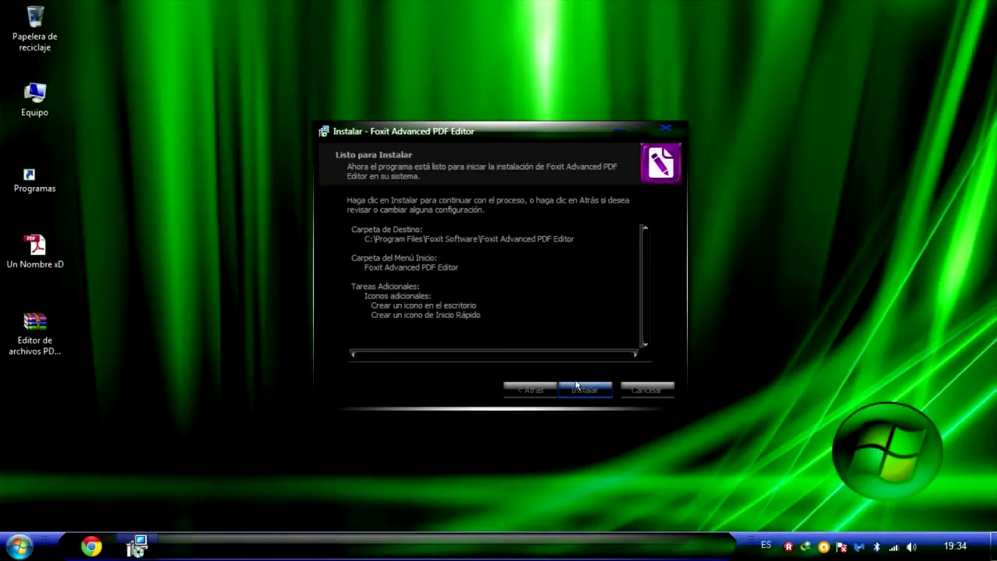
{"action": "left_click", "coordinate": [577, 384]}
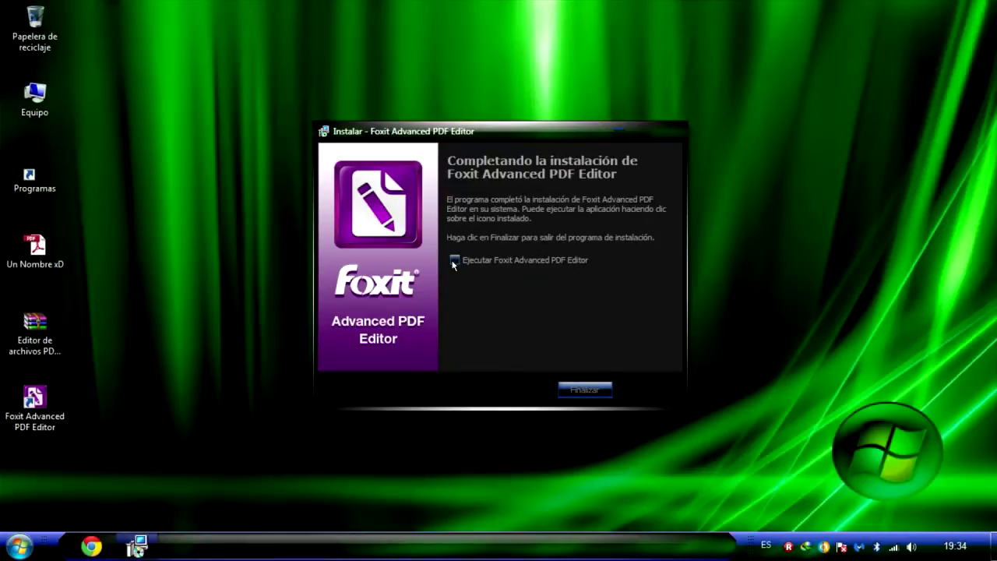
{"action": "left_click", "coordinate": [590, 388]}
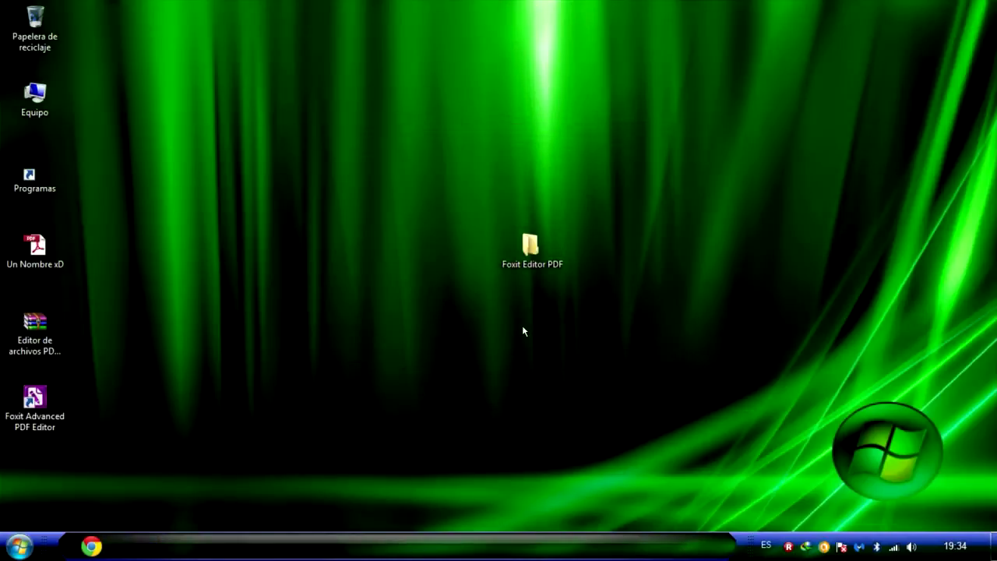
Step: Copy the patched Foxit Advanced PDF Editor file from the Crack folder inside Foxit Editor PDF
{"action": "left_click", "coordinate": [537, 258]}
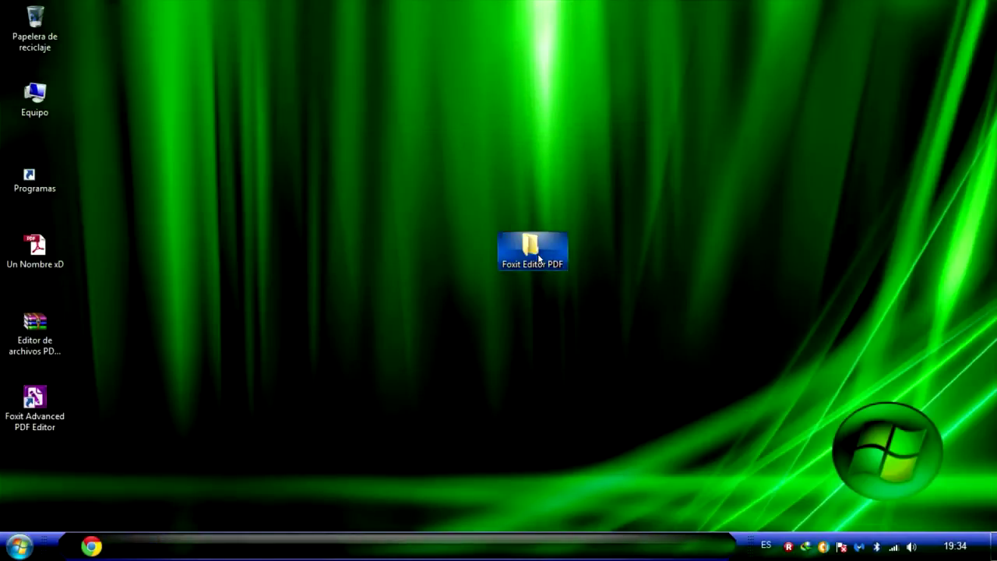
{"action": "double_click", "coordinate": [537, 259]}
{"action": "left_click", "coordinate": [406, 109]}
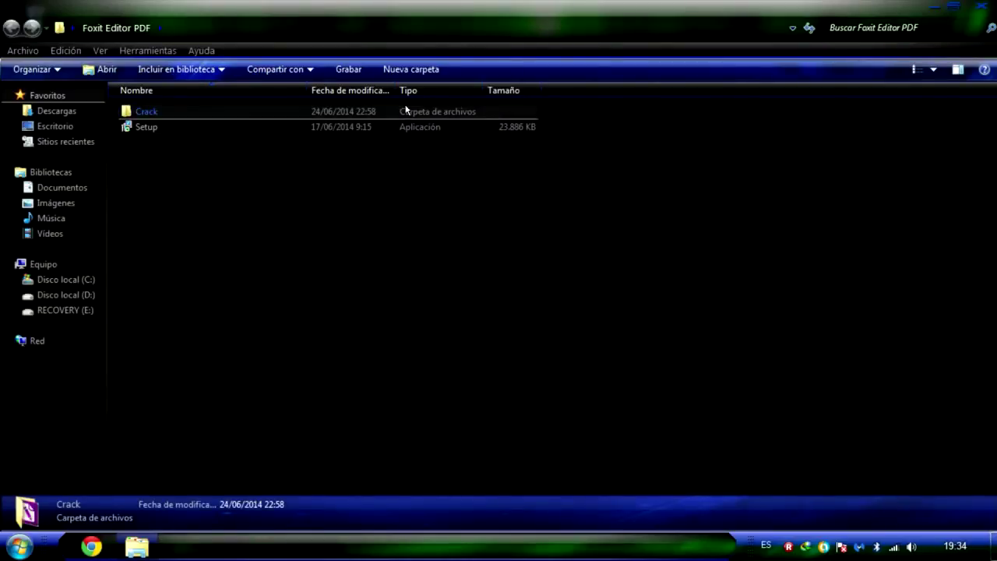
{"action": "double_click", "coordinate": [406, 109]}
{"action": "right_click", "coordinate": [406, 109]}
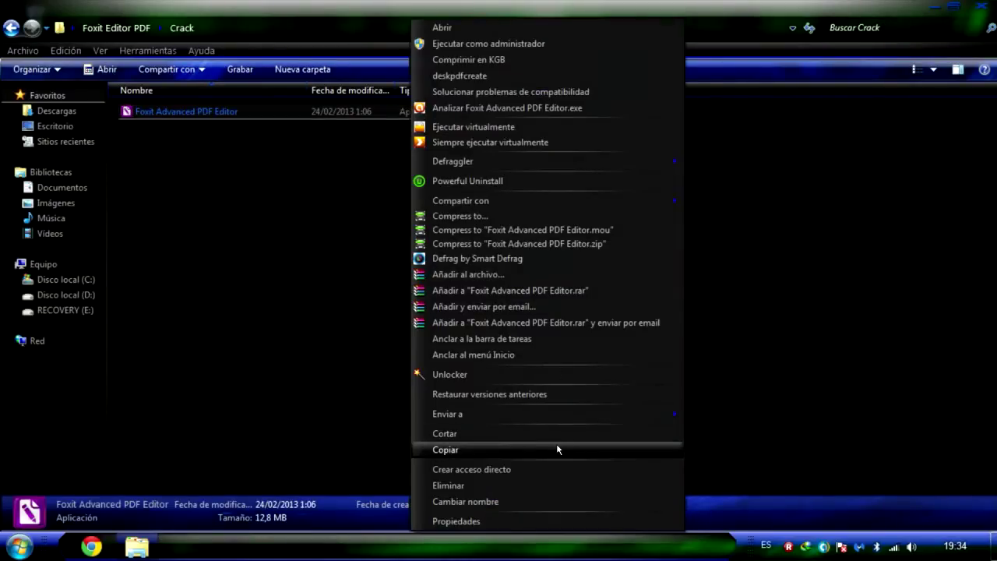
{"action": "left_click", "coordinate": [555, 448]}
{"action": "key", "text": "alt+F4"}
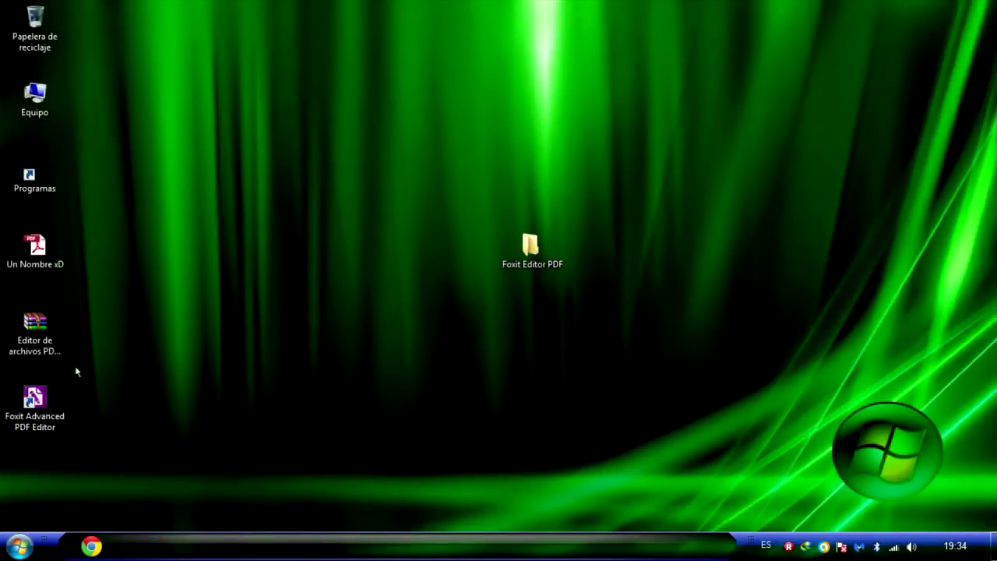
Step: Paste the copied file into the editor's install folder, replacing the existing program file
{"action": "left_click", "coordinate": [43, 403]}
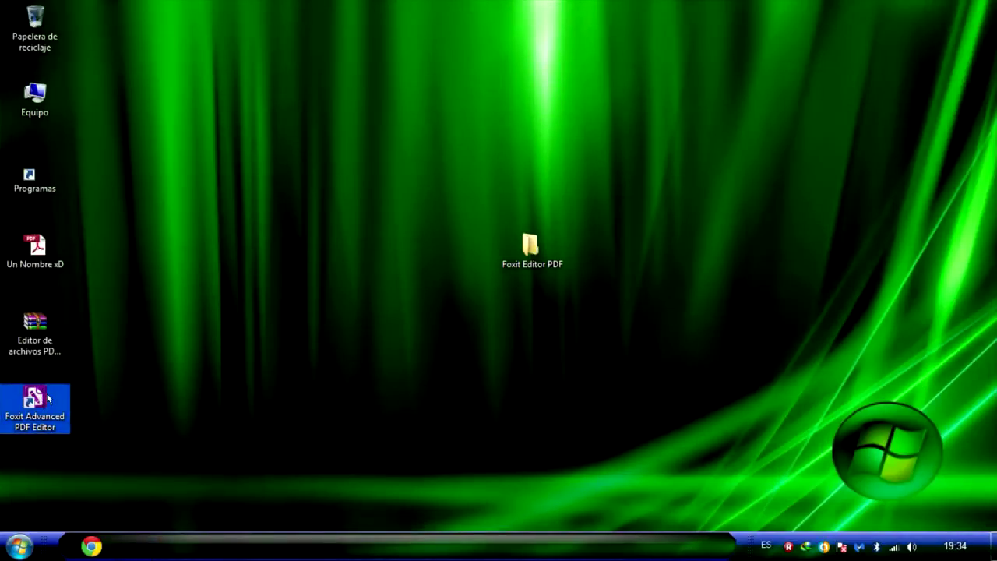
{"action": "right_click", "coordinate": [60, 388]}
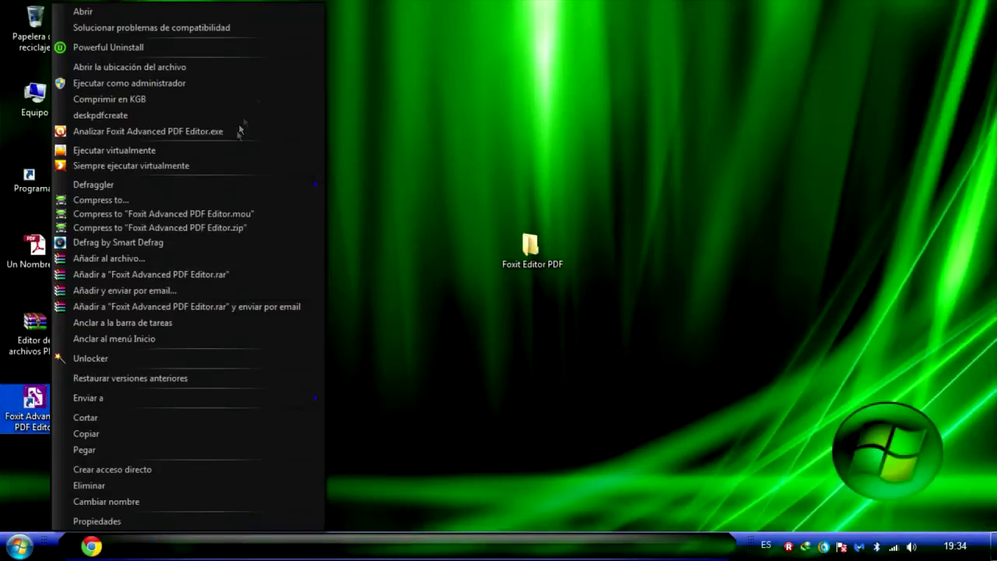
{"action": "left_click", "coordinate": [272, 66]}
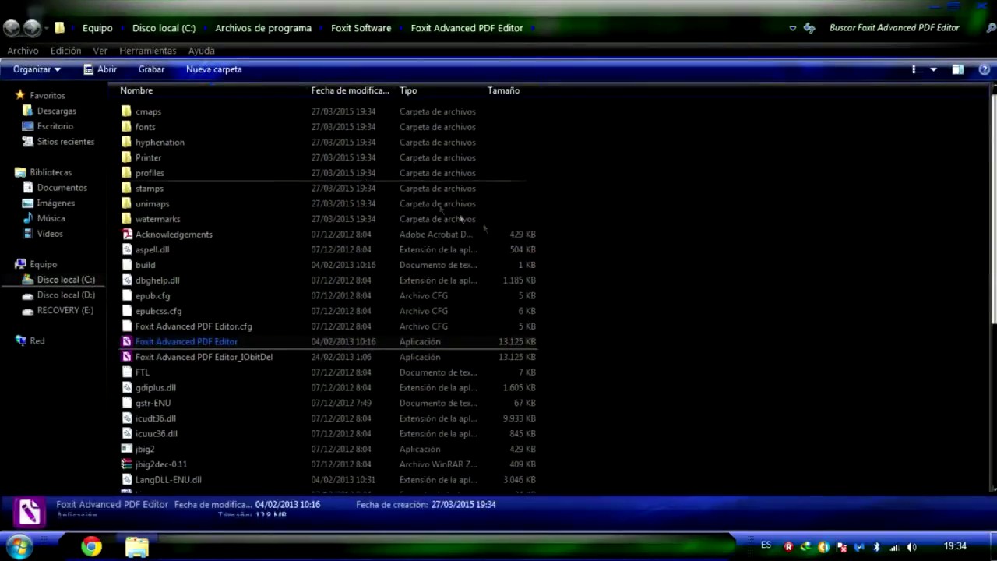
{"action": "scroll", "coordinate": [456, 221], "scroll_direction": "down", "scroll_amount": 2}
{"action": "right_click", "coordinate": [598, 257]}
{"action": "left_click", "coordinate": [693, 348]}
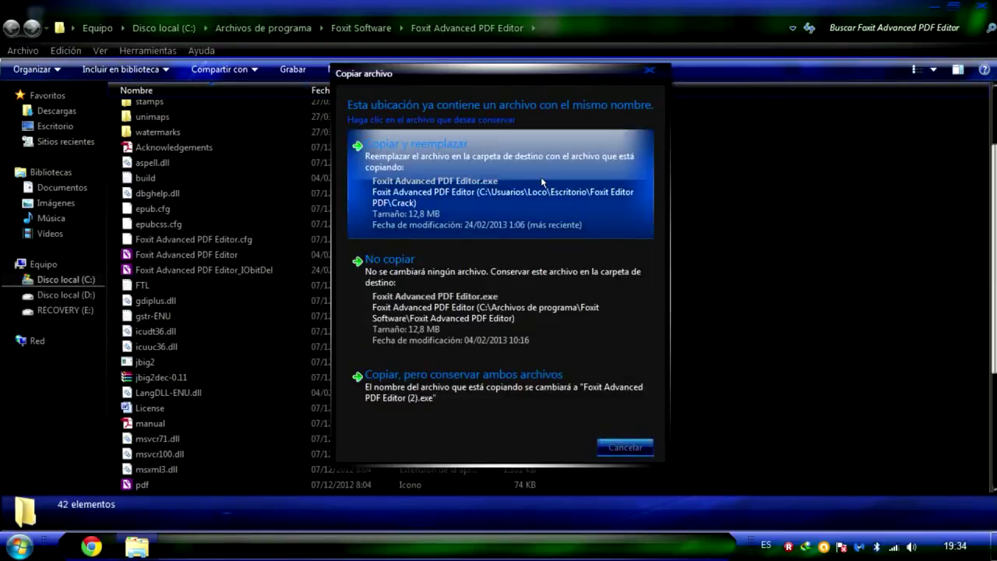
{"action": "left_click", "coordinate": [542, 181]}
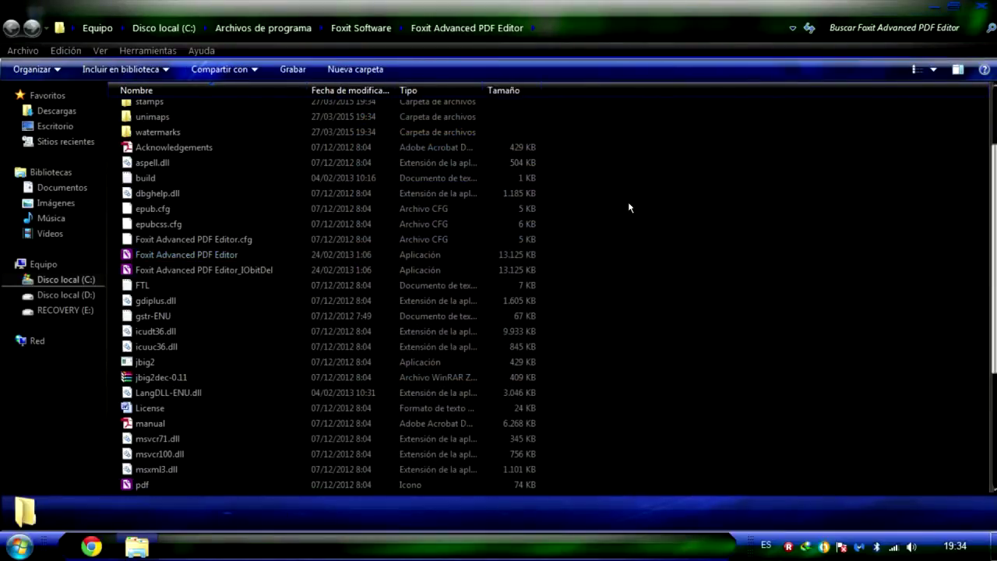
{"action": "left_click", "coordinate": [982, 6]}
Step: Arrange the Foxit Editor PDF folder and the editor shortcut in the desktop's left column
{"action": "left_click", "coordinate": [508, 242]}
{"action": "mouse_move", "coordinate": [509, 241]}
{"action": "left_mouse_down"}
{"action": "mouse_move", "coordinate": [47, 473]}
{"action": "mouse_move", "coordinate": [69, 401]}
{"action": "mouse_move", "coordinate": [102, 399]}
{"action": "left_mouse_up"}
{"action": "left_click_drag", "start_coordinate": [35, 399], "coordinate": [296, 386]}
{"action": "left_click_drag", "start_coordinate": [444, 269], "coordinate": [62, 434]}
{"action": "left_click", "coordinate": [256, 412]}
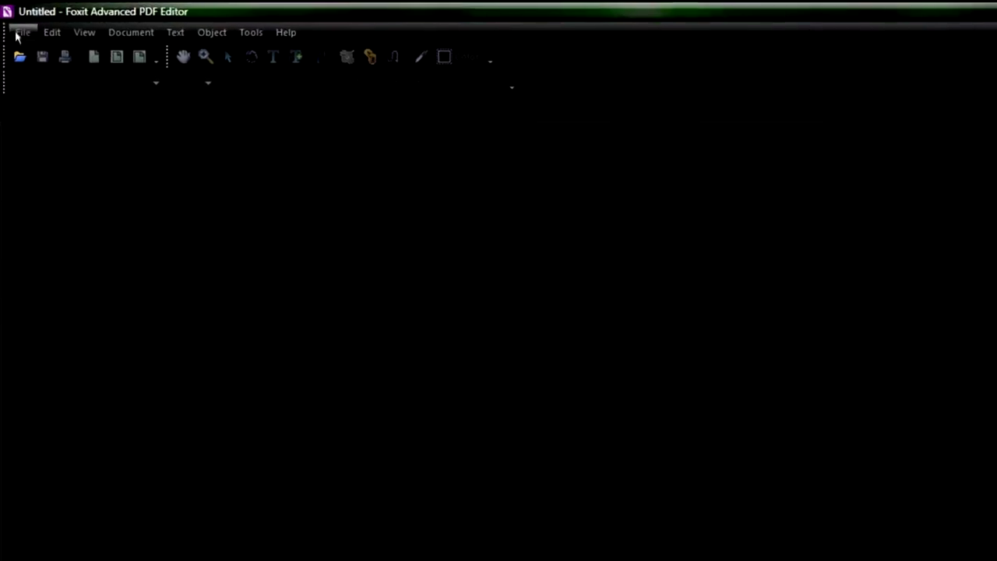
Step: Open 'Un Nombre xD.pdf' from the Desktop through File > Open
{"action": "left_click", "coordinate": [17, 27]}
{"action": "left_click", "coordinate": [55, 93]}
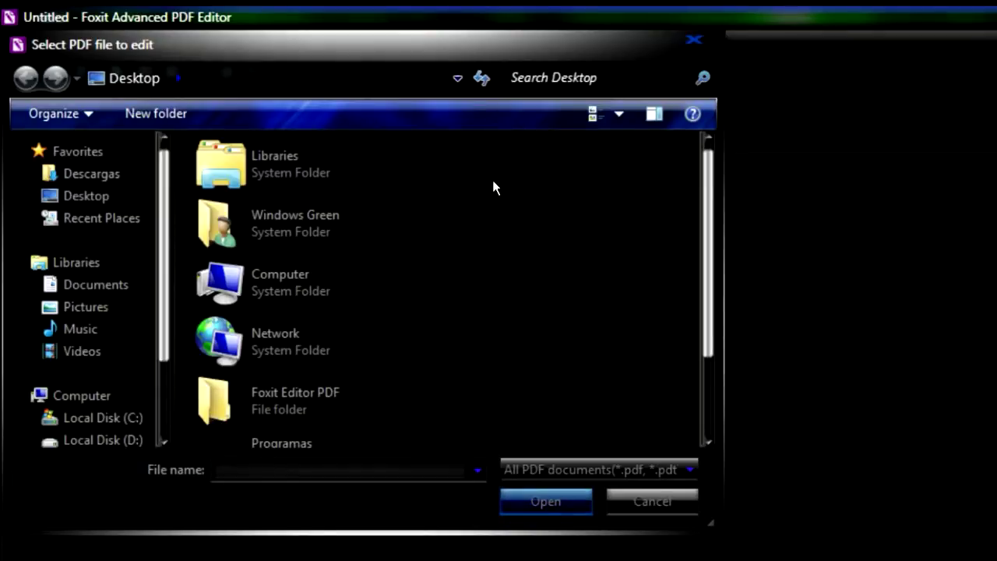
{"action": "scroll", "coordinate": [492, 183], "scroll_direction": "down", "scroll_amount": 2}
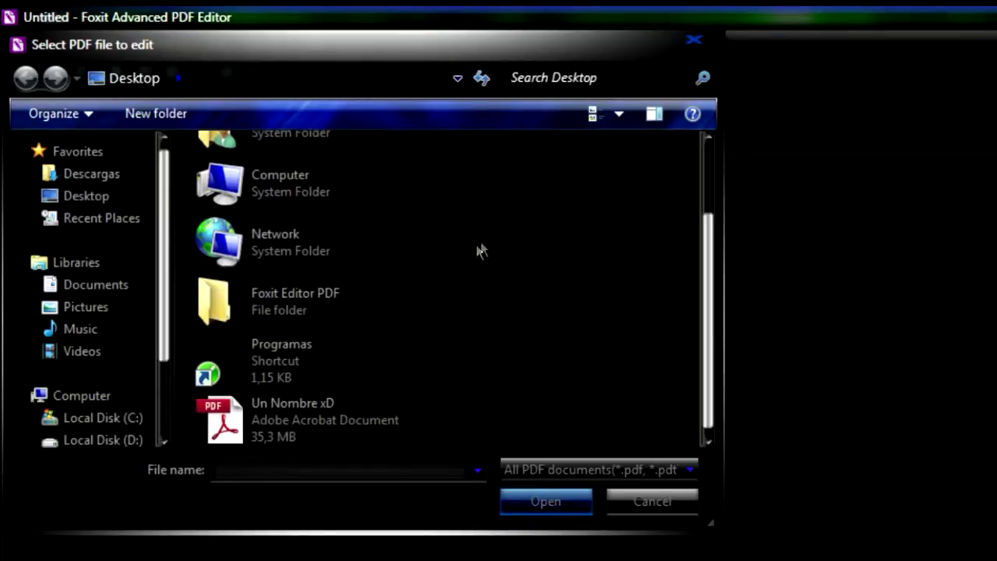
{"action": "left_click", "coordinate": [298, 413]}
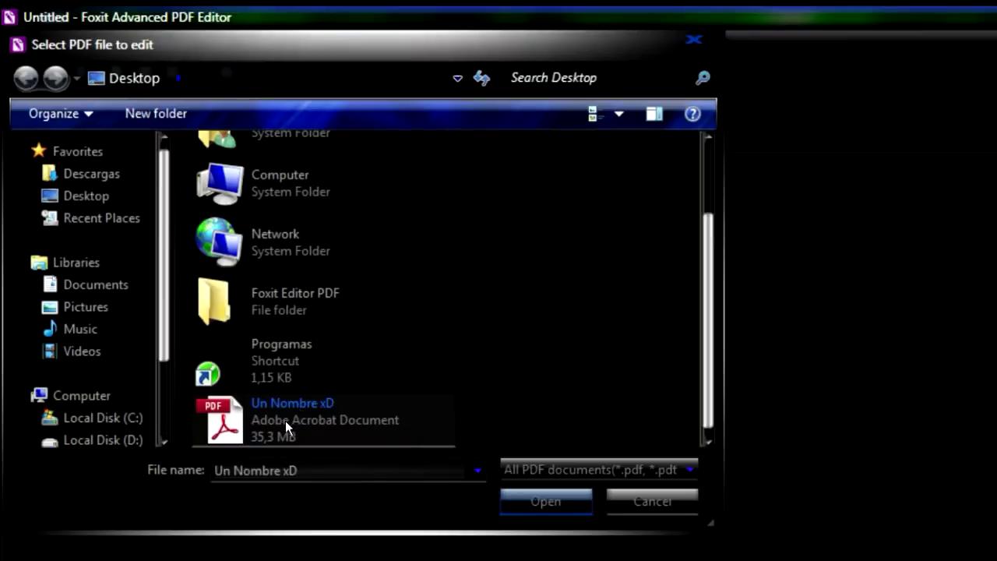
{"action": "left_click", "coordinate": [546, 501]}
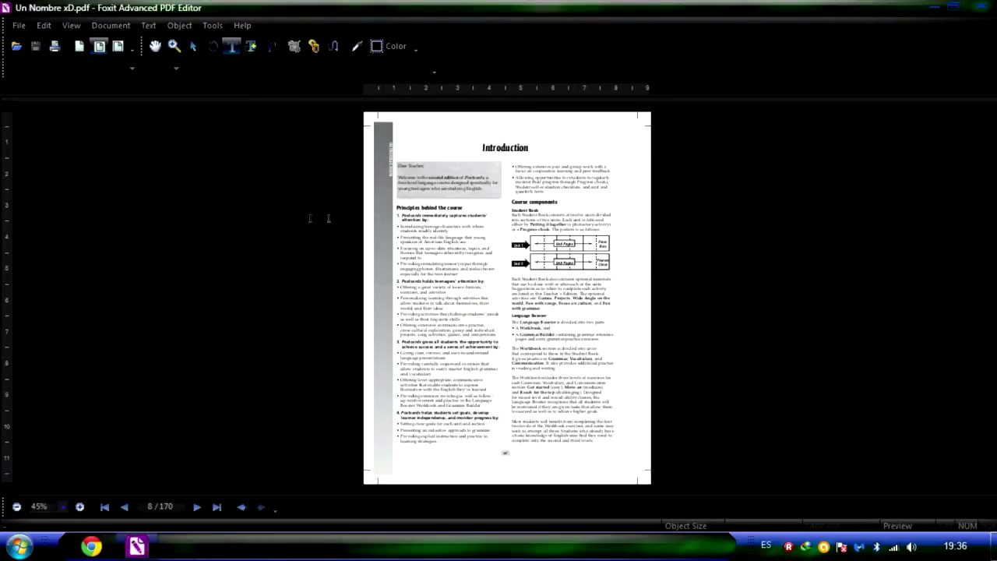
Step: Underline the '2. Postcards holds teenagers' attention by:' heading and its four bullets on page 8
{"action": "scroll", "coordinate": [501, 298], "scroll_direction": "up", "scroll_amount": 3, "text": "ctrl"}
{"action": "scroll", "coordinate": [376, 277], "scroll_direction": "up", "scroll_amount": 3, "text": "ctrl"}
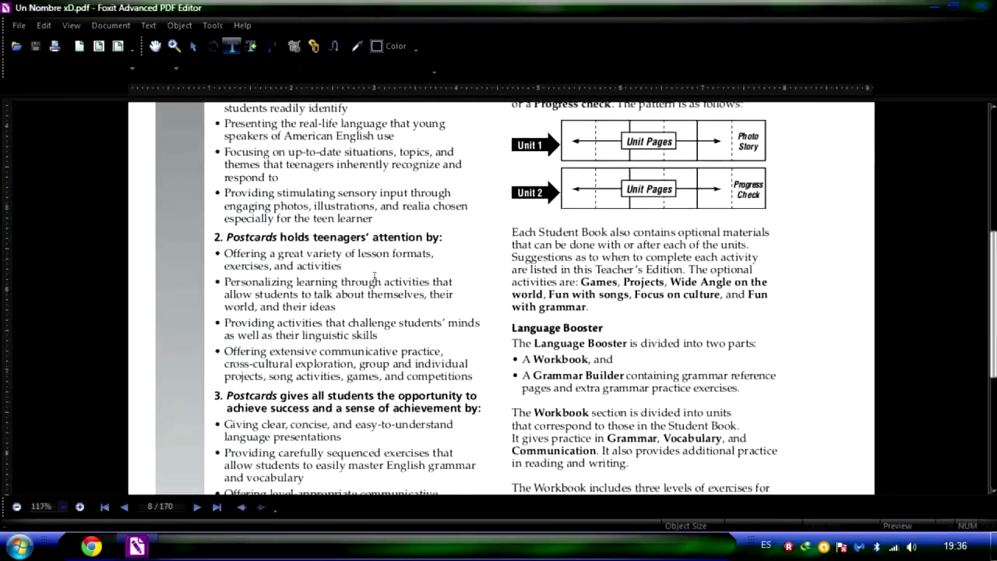
{"action": "left_click_drag", "start_coordinate": [206, 238], "coordinate": [464, 364]}
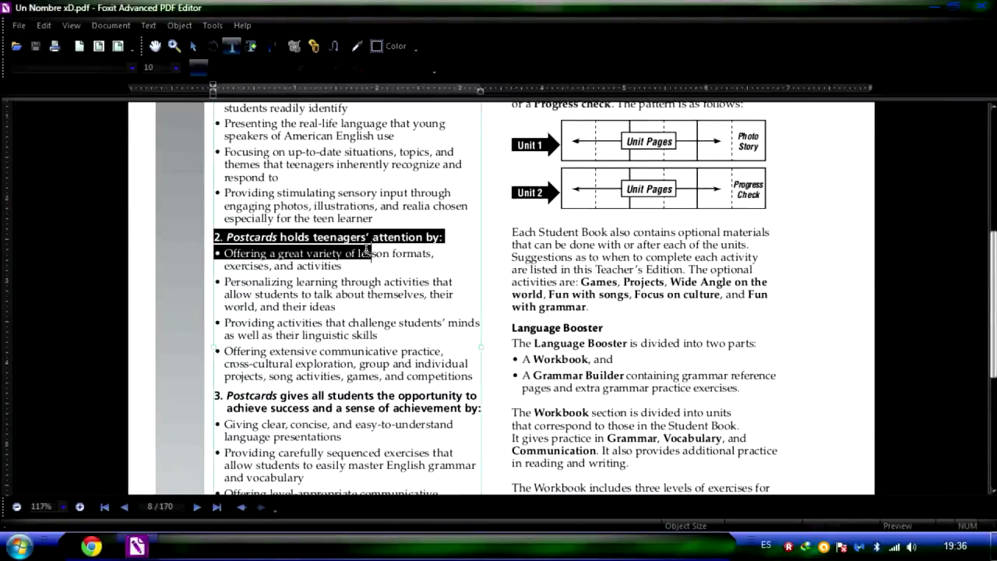
{"action": "right_click", "coordinate": [281, 252]}
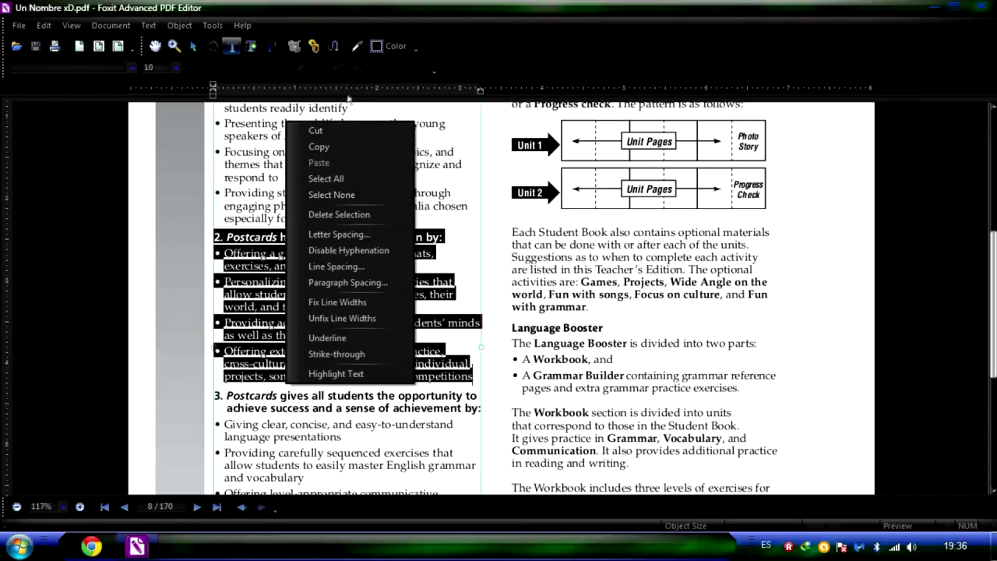
Step: Browse the editing commands menu, dismiss it, and bring up the File menu
{"action": "left_click", "coordinate": [35, 25]}
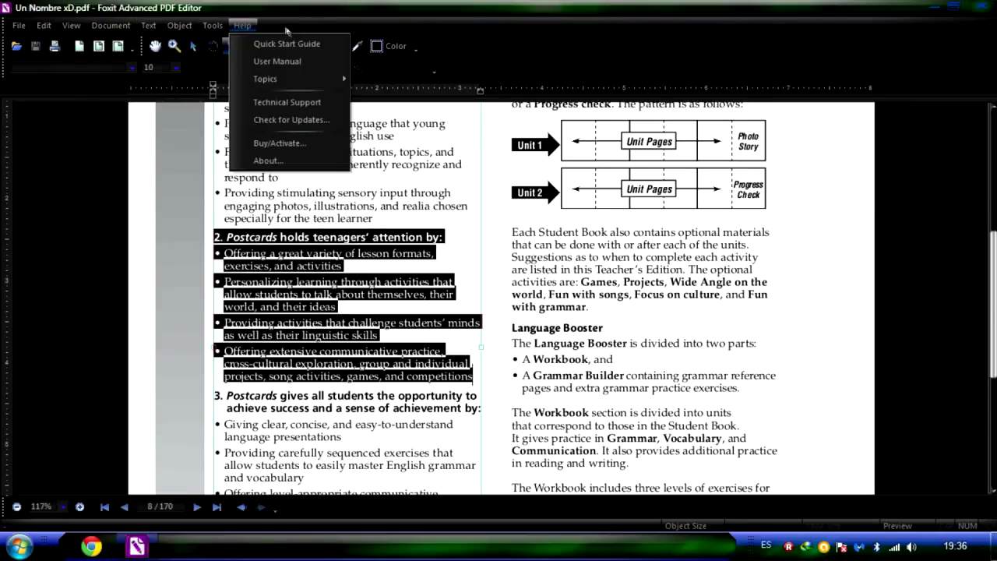
{"action": "left_click", "coordinate": [479, 23]}
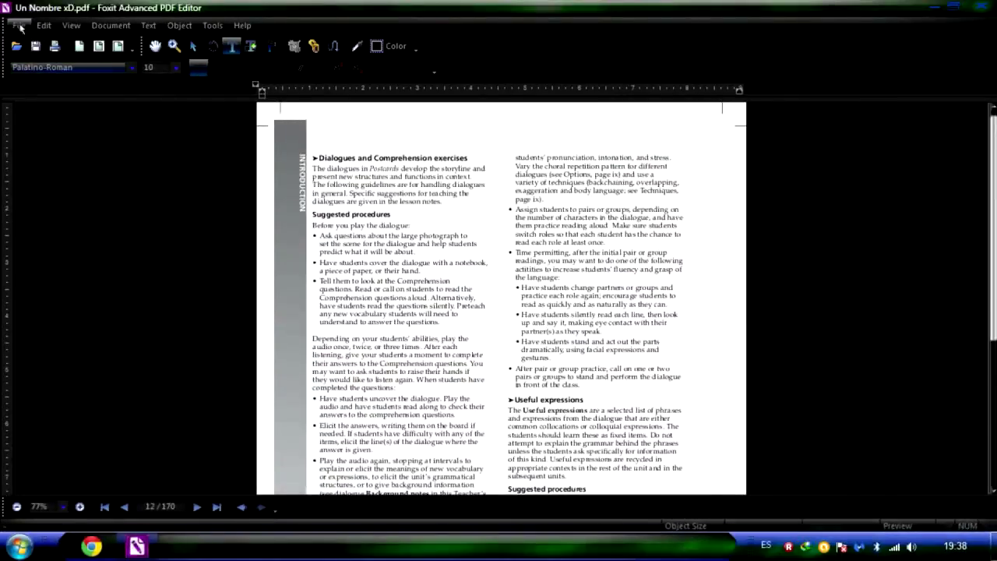
{"action": "left_click", "coordinate": [19, 26]}
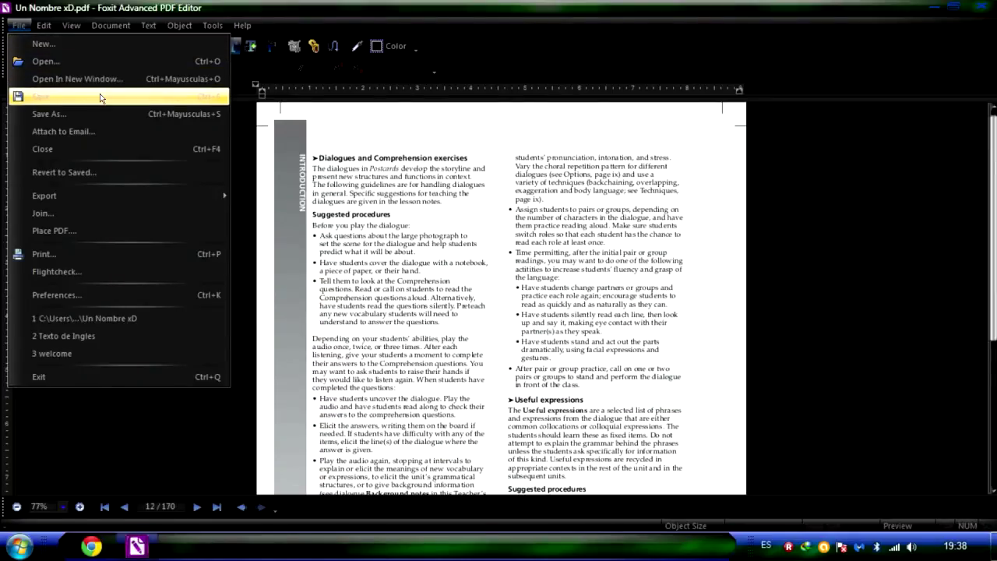
Step: Save the PDF as 'Un Nombre xD' on the desktop and close the editor
{"action": "left_click", "coordinate": [99, 114]}
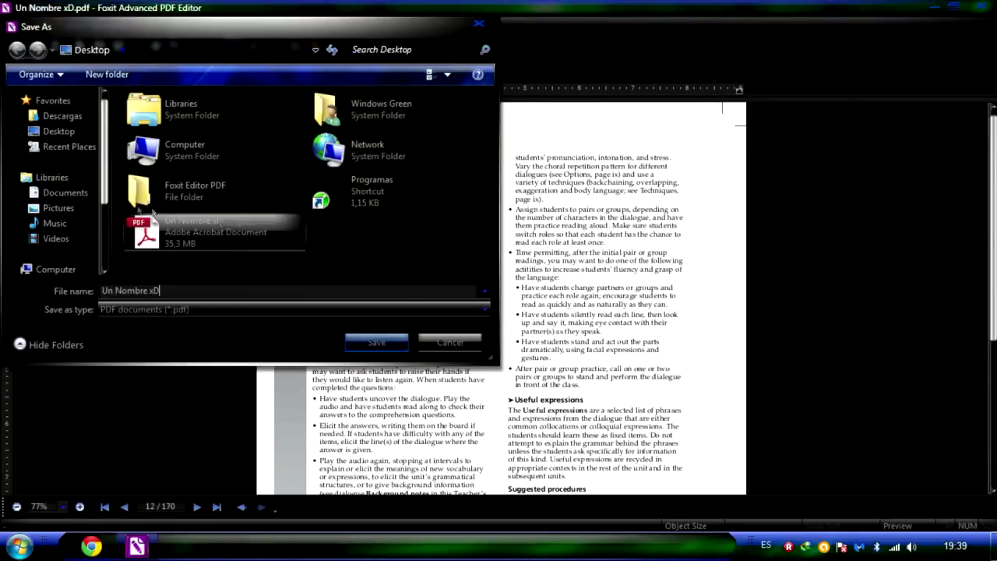
{"action": "left_click", "coordinate": [369, 340]}
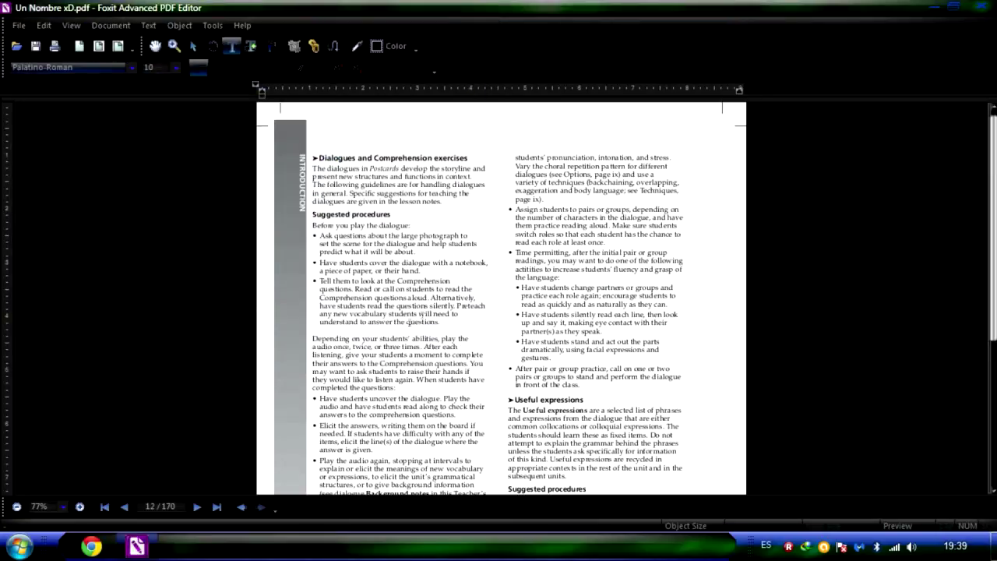
{"action": "left_click", "coordinate": [984, 5]}
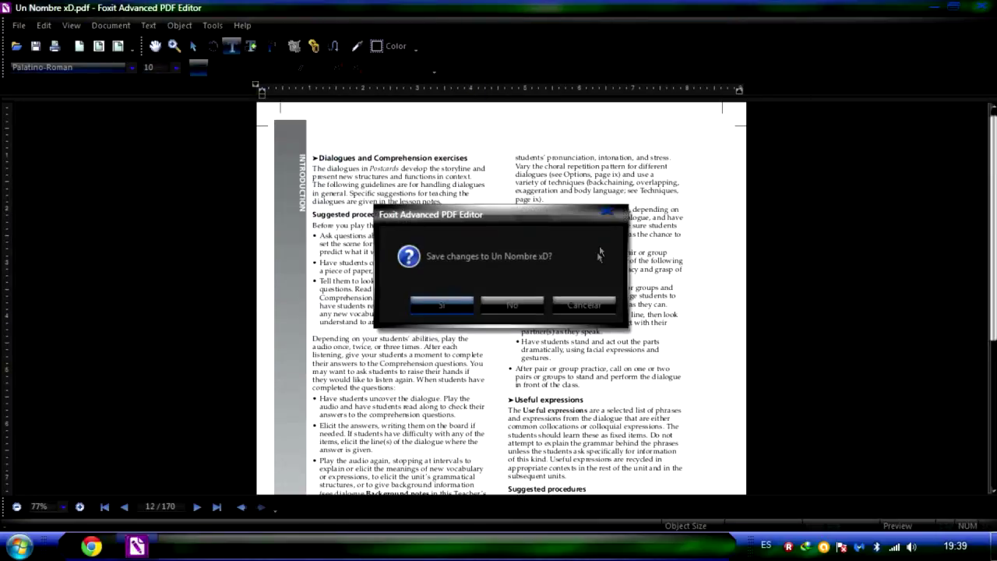
{"action": "left_click", "coordinate": [506, 301]}
{"action": "left_click_drag", "start_coordinate": [541, 248], "coordinate": [435, 332]}
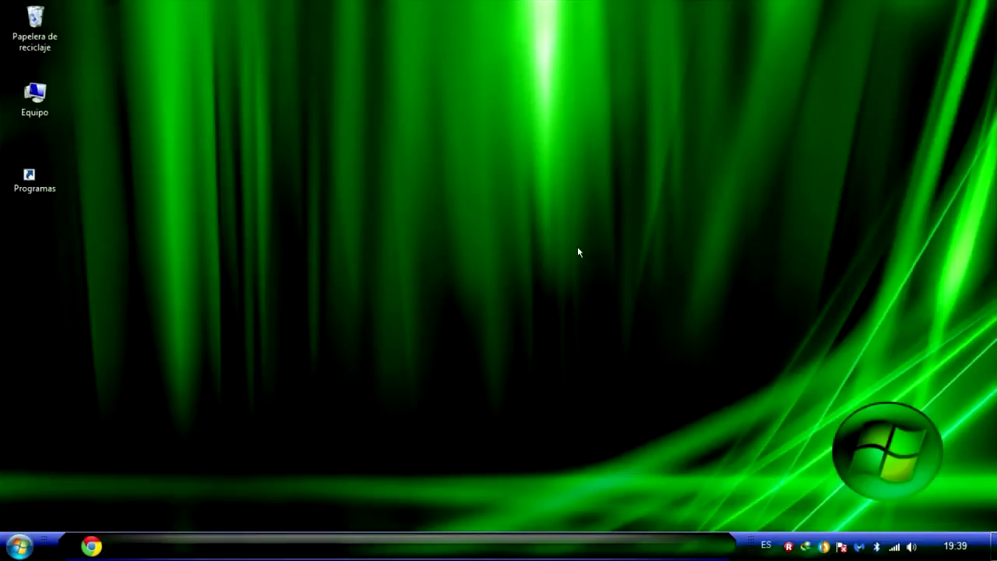